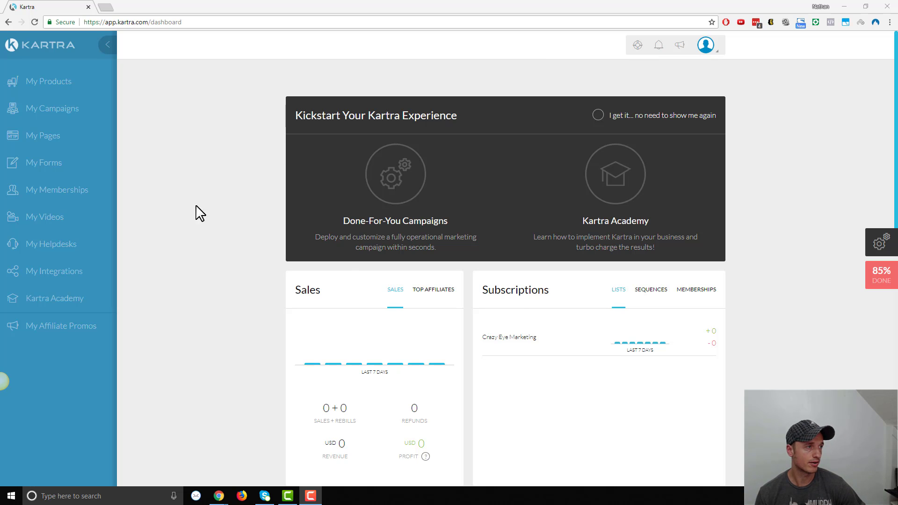
Go to the Coupons page in the Products section.
left_click(55, 83)
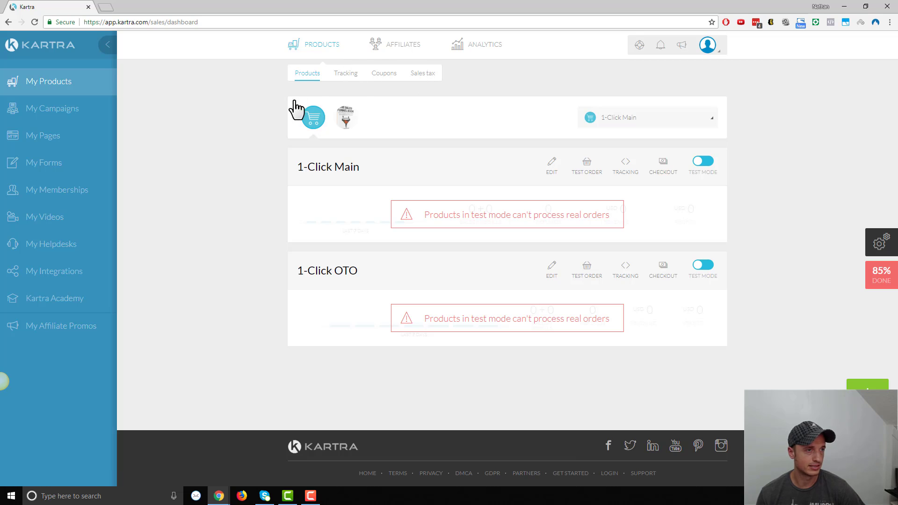
left_click(384, 75)
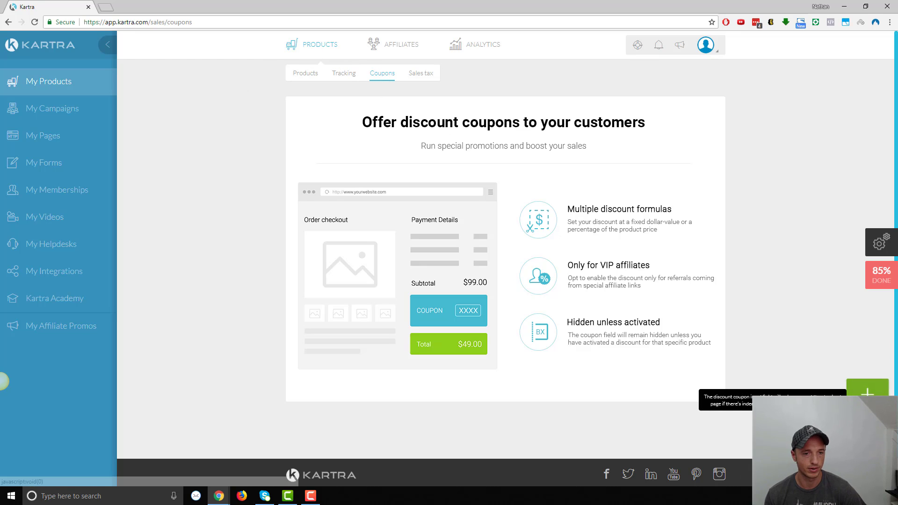
Start a new coupon targeting the Demo Book funnel, Demo Book product and Price point 1.
left_click(868, 392)
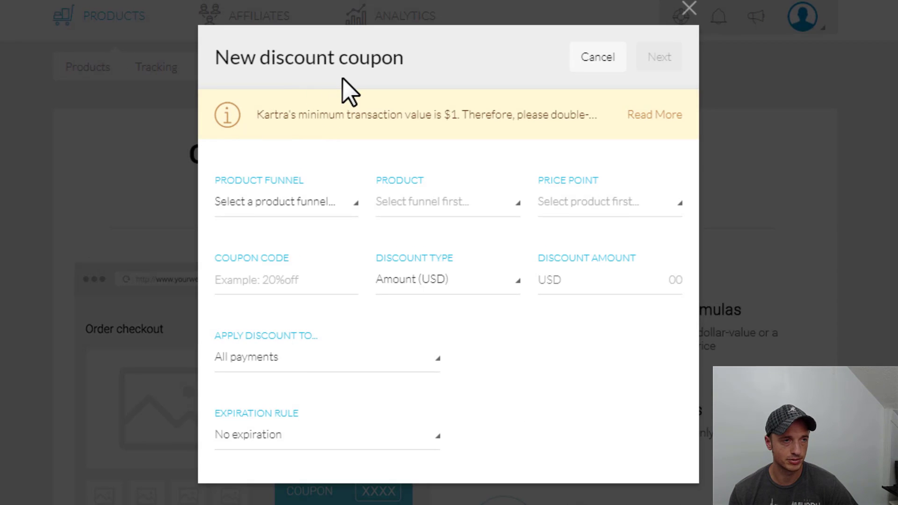
left_click(332, 204)
left_click(288, 295)
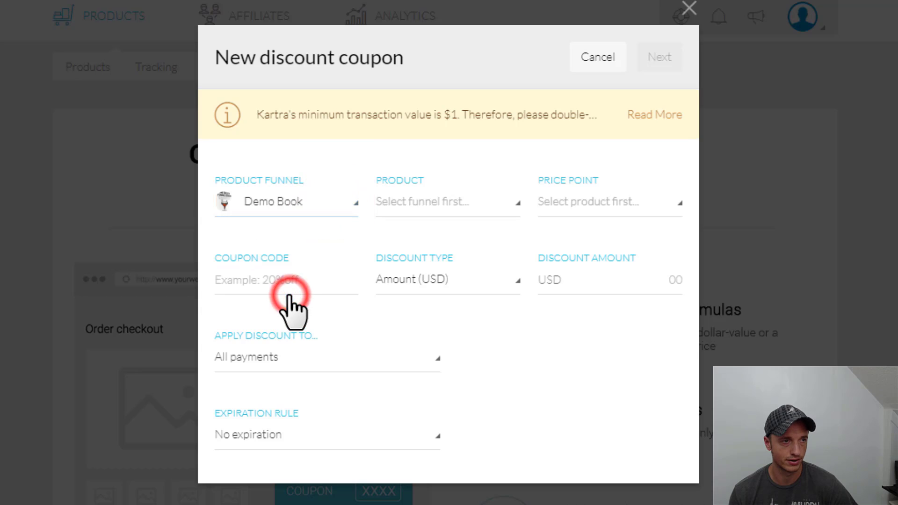
left_click(468, 202)
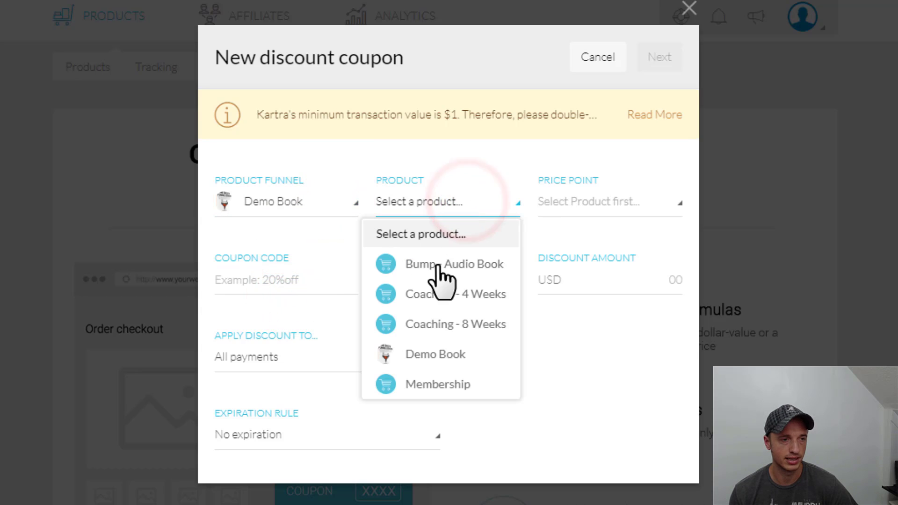
left_click(440, 358)
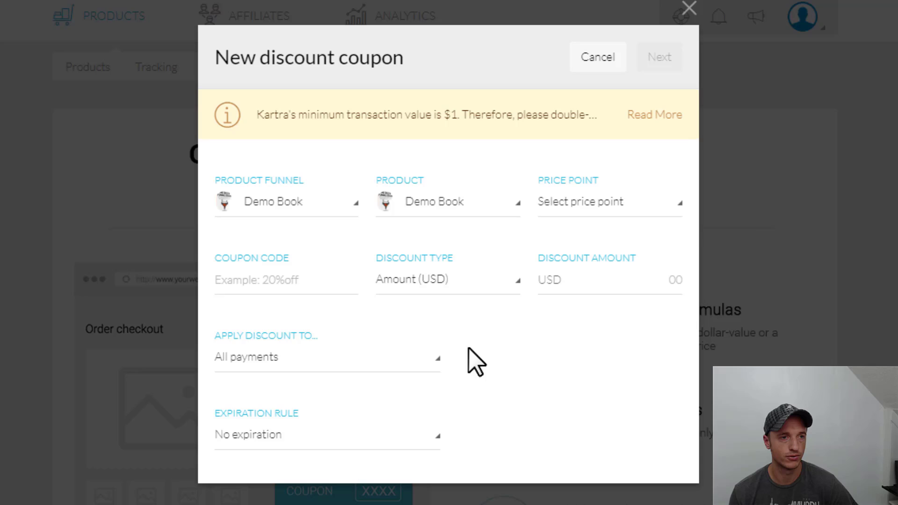
left_click(611, 206)
left_click(617, 256)
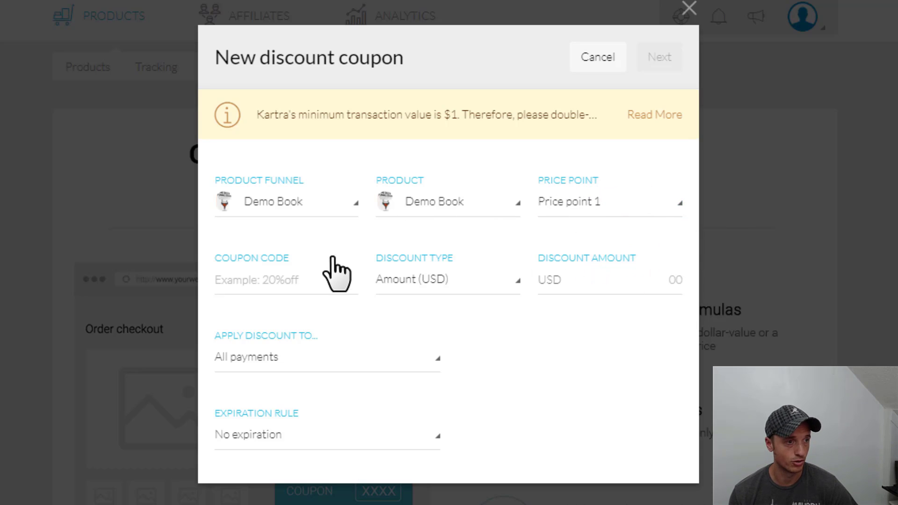
Enter coupon code 70off with a Percentage (%) discount of 70.
left_click(305, 284)
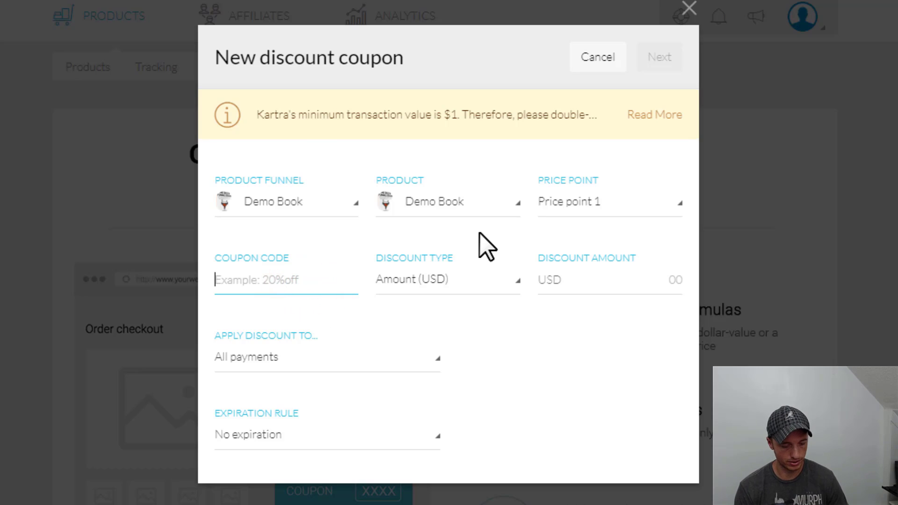
type("70off")
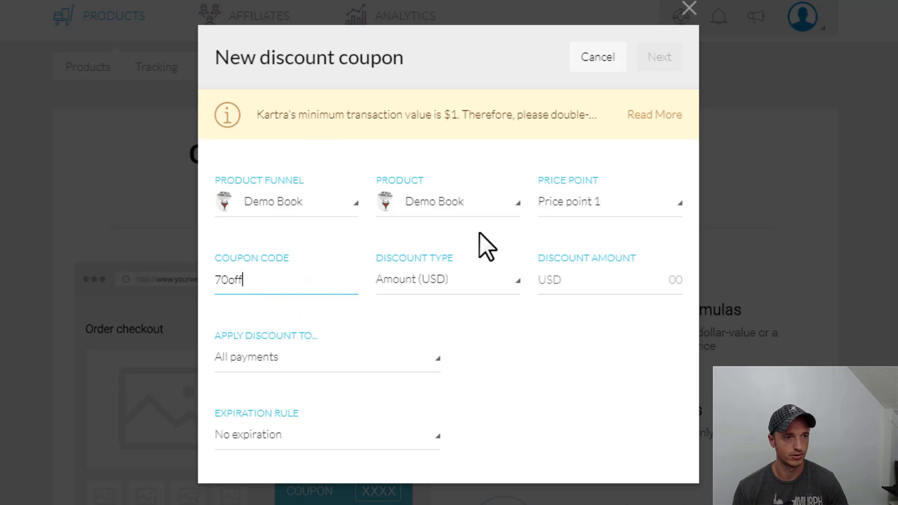
left_click(482, 277)
left_click(439, 340)
left_click(566, 284)
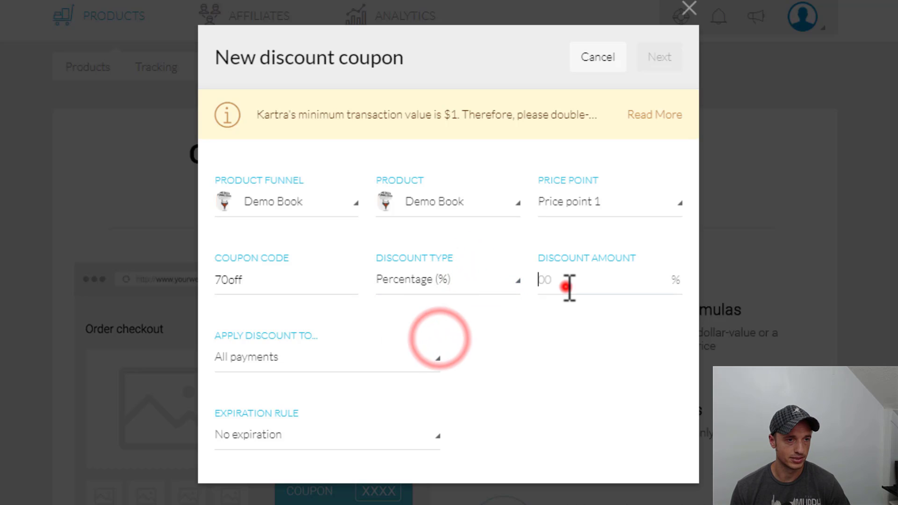
type("70")
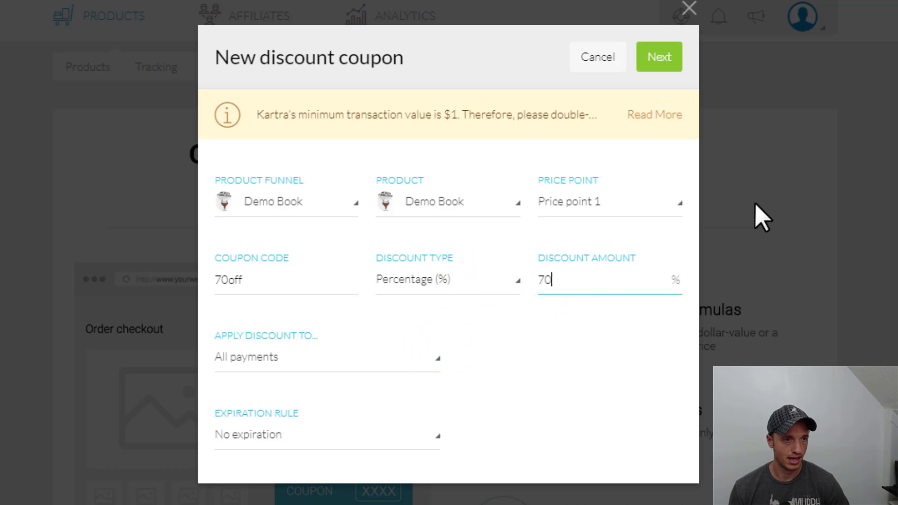
left_click(277, 356)
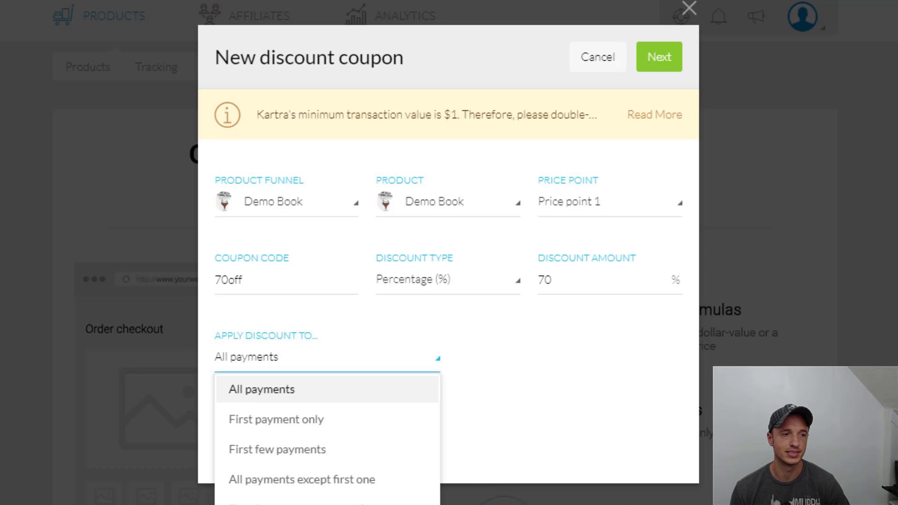
Keep All payments and No expiration, then expand the minimum-transaction warning with Read More.
left_click(496, 375)
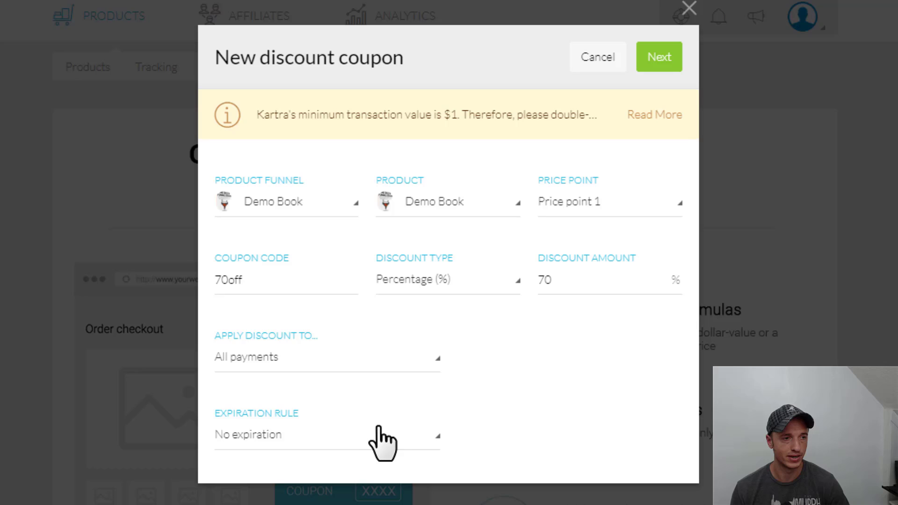
left_click(406, 438)
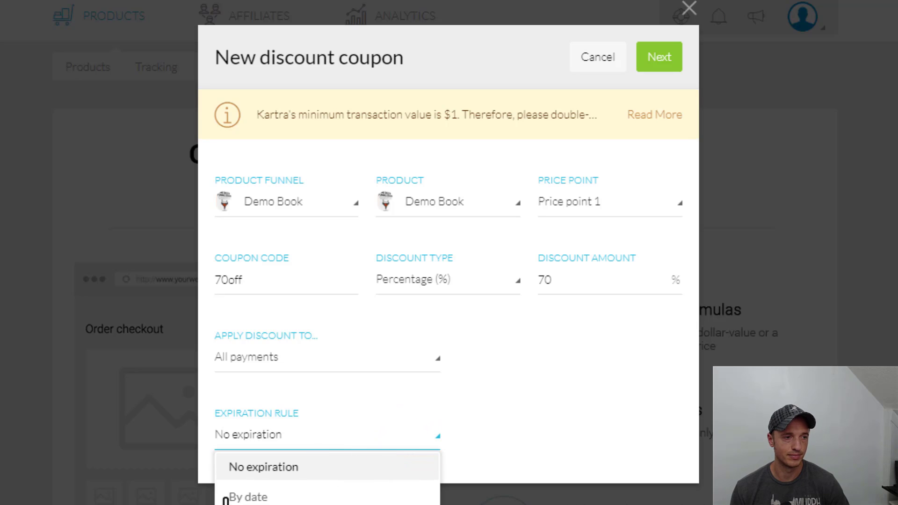
left_click(532, 414)
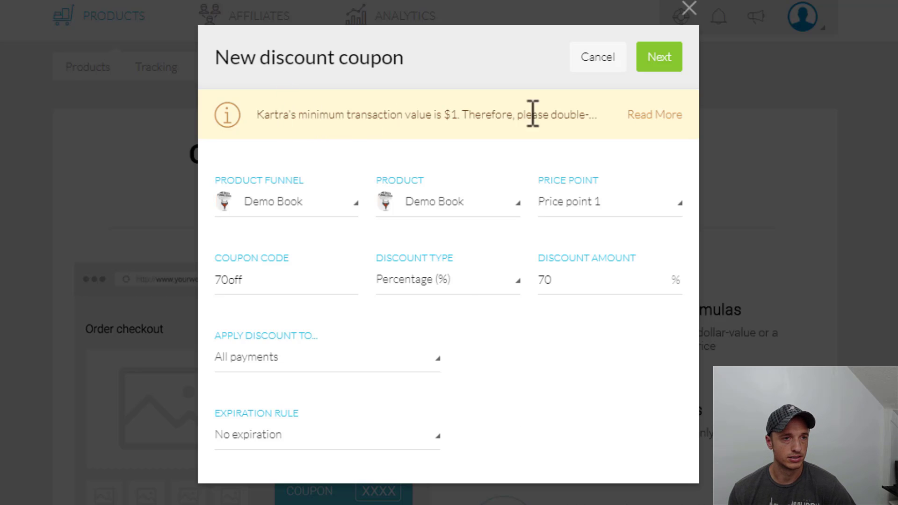
left_click(641, 114)
left_click_drag(330, 113, 493, 93)
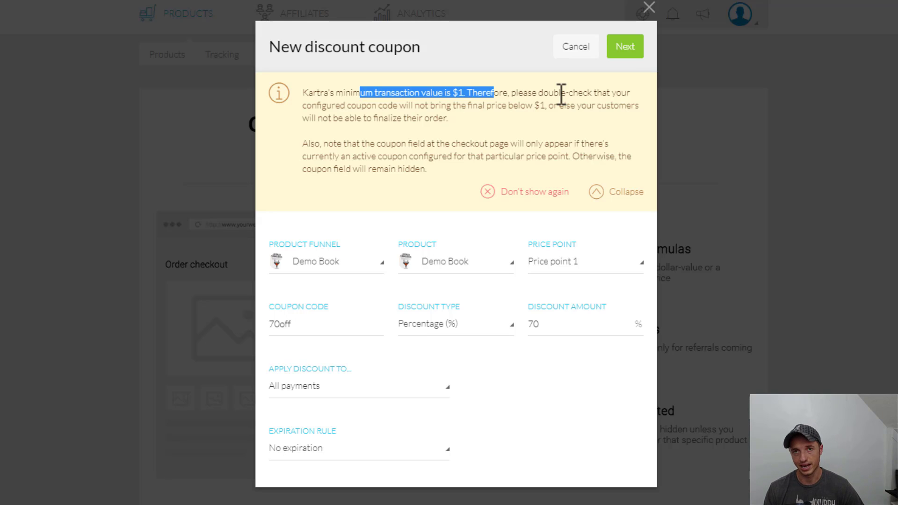
left_click(493, 129)
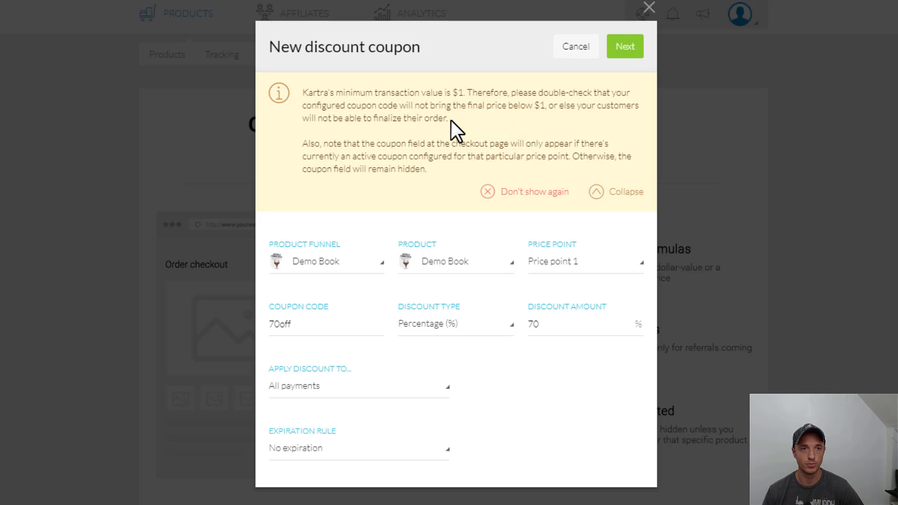
Try a fixed dollar discount type, then clear the discount amount field.
left_click(498, 329)
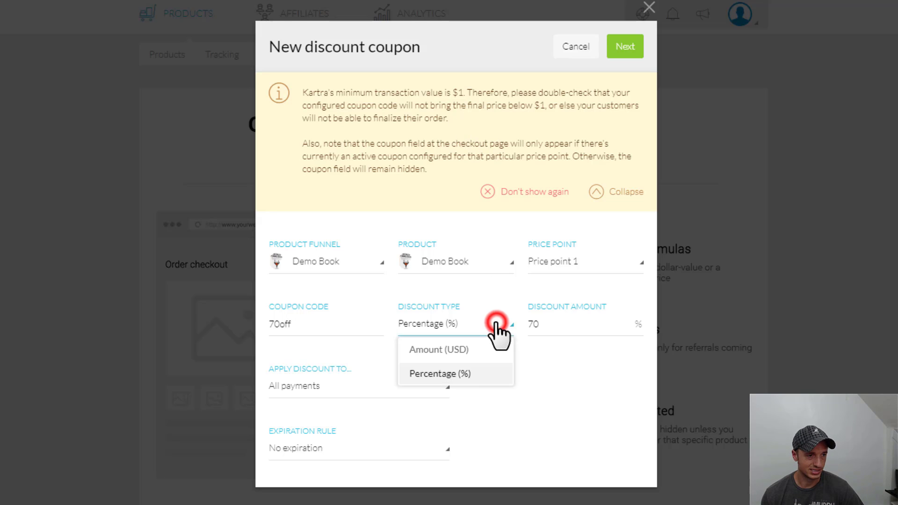
left_click(434, 351)
left_click(598, 328)
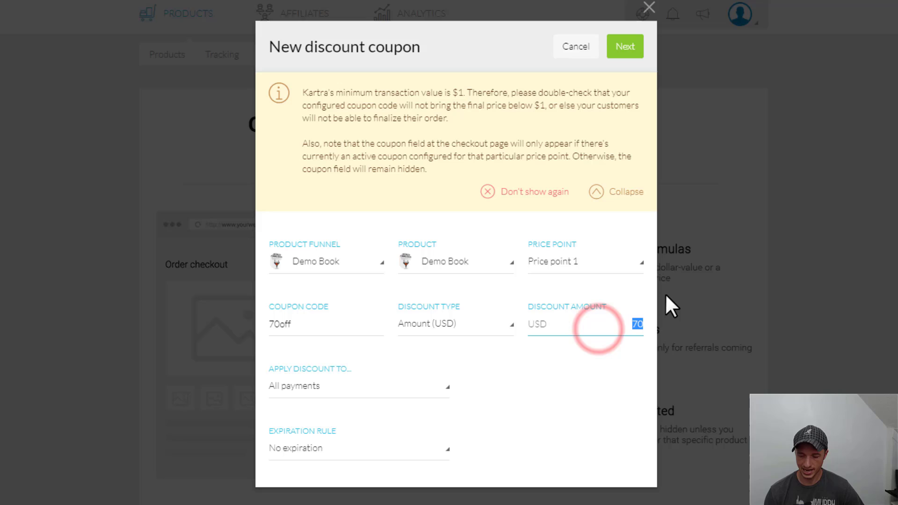
key("Right")
type("88")
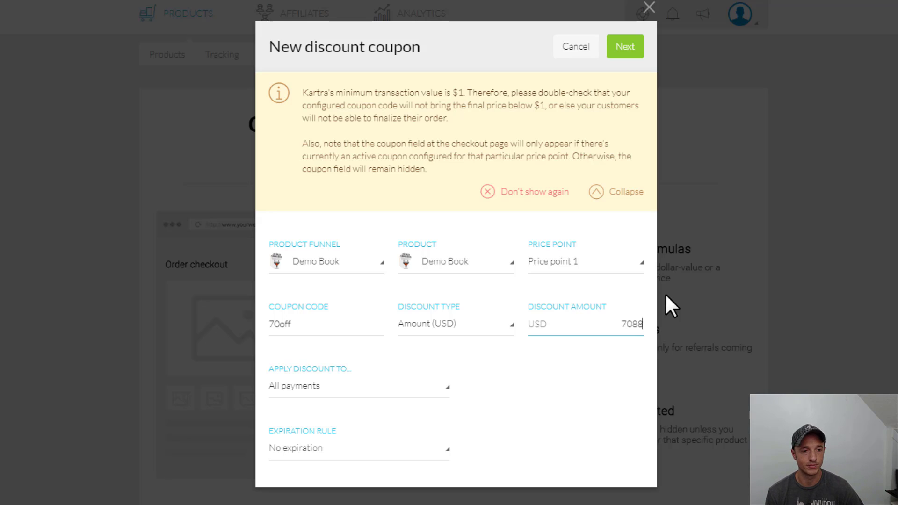
key("BackSpace")
key("BackSpace")
key("BackSpace")
key("BackSpace")
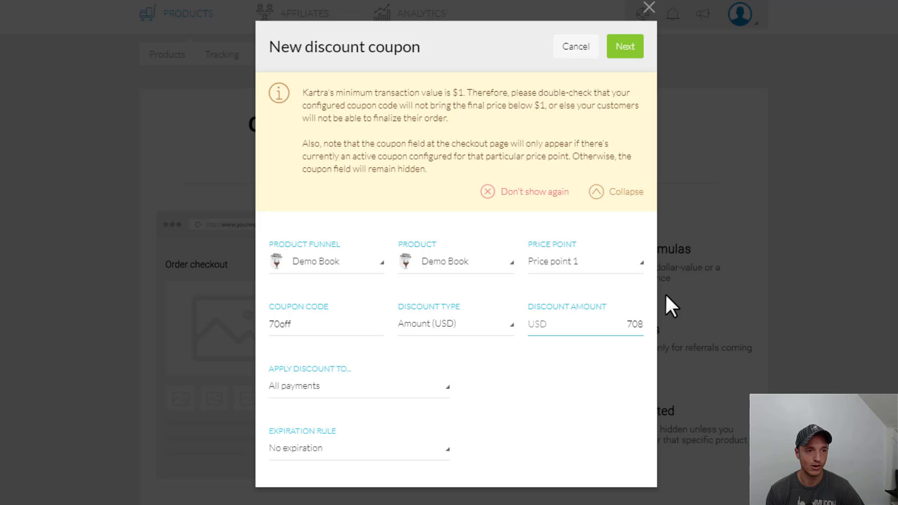
Set the discount type back to Percentage (%) and enter 70 as the amount.
left_click(488, 330)
left_click(454, 372)
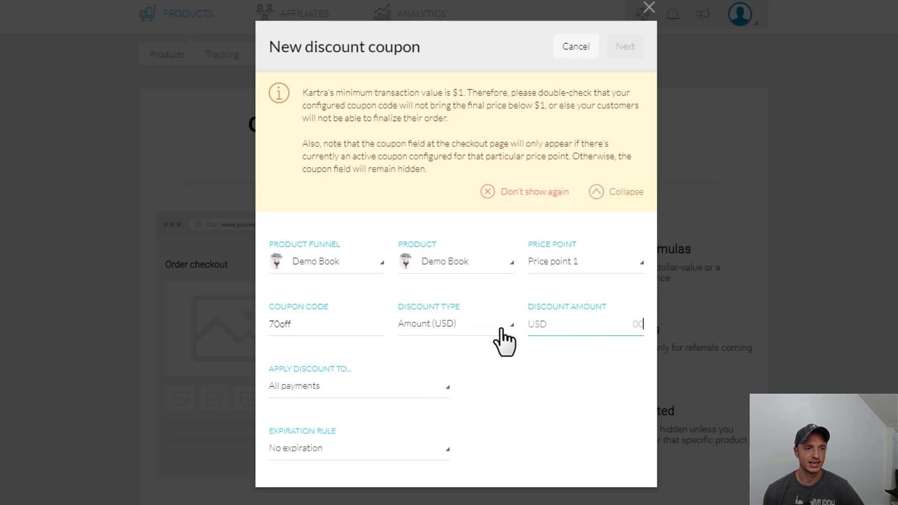
left_click(500, 326)
left_click(455, 371)
left_click(574, 324)
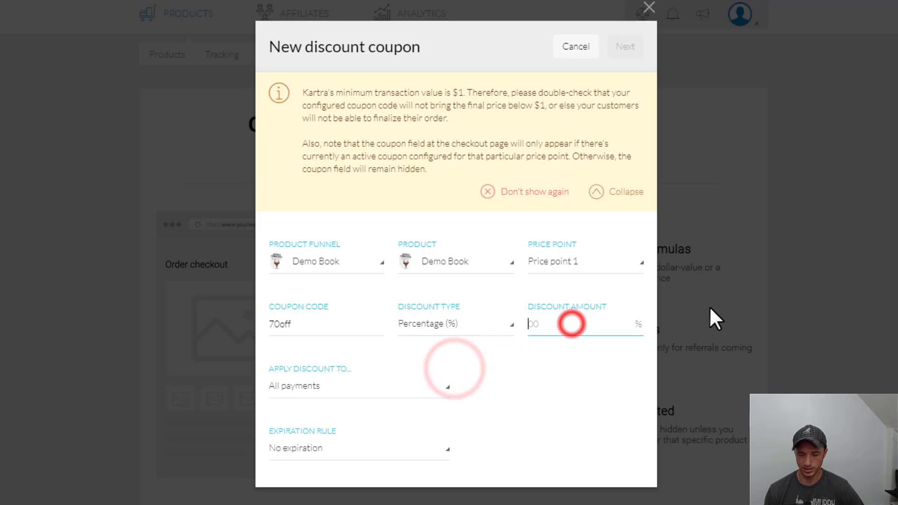
type("99")
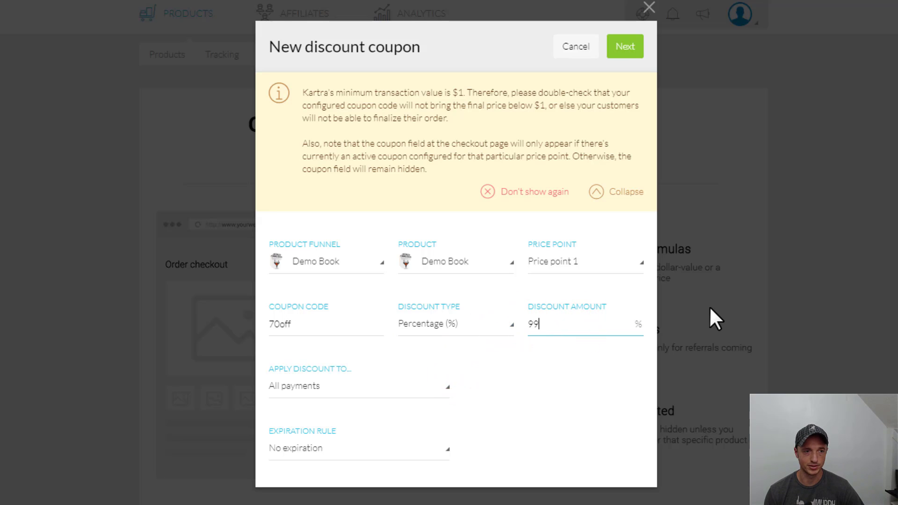
key("BackSpace")
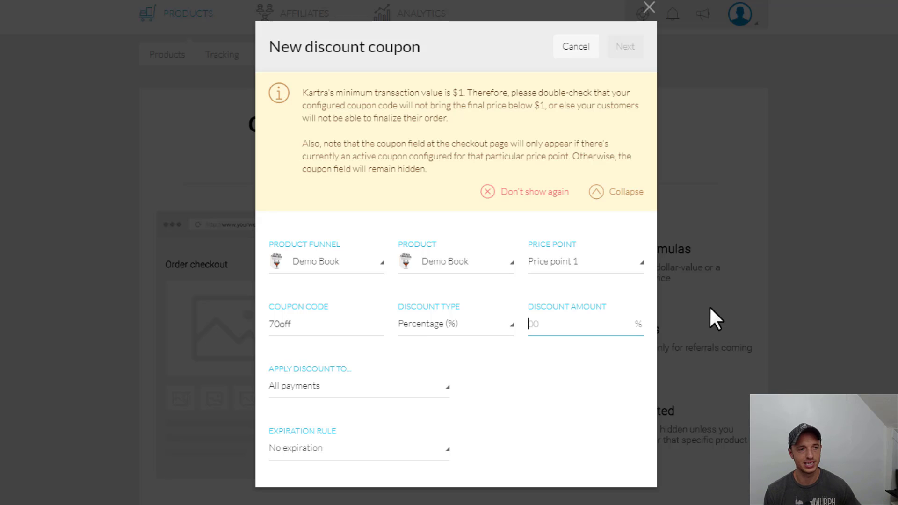
left_click(569, 324)
type("70")
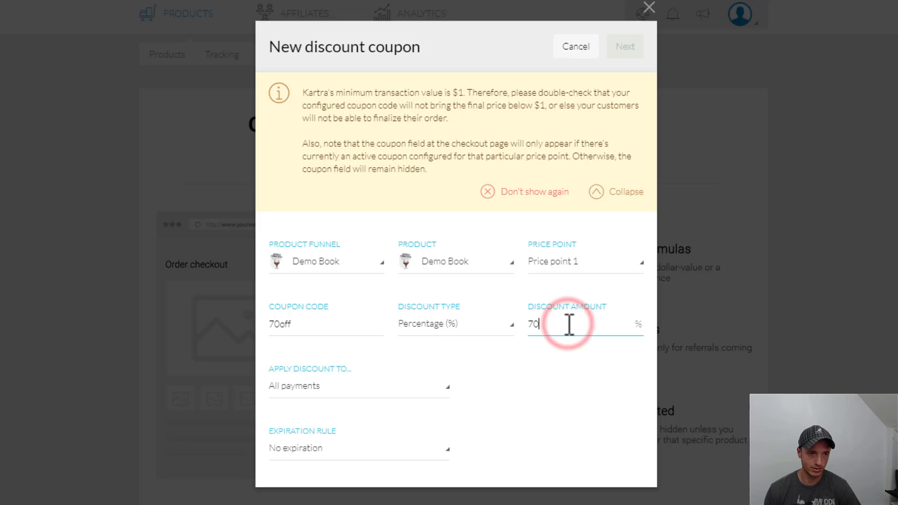
left_click(592, 406)
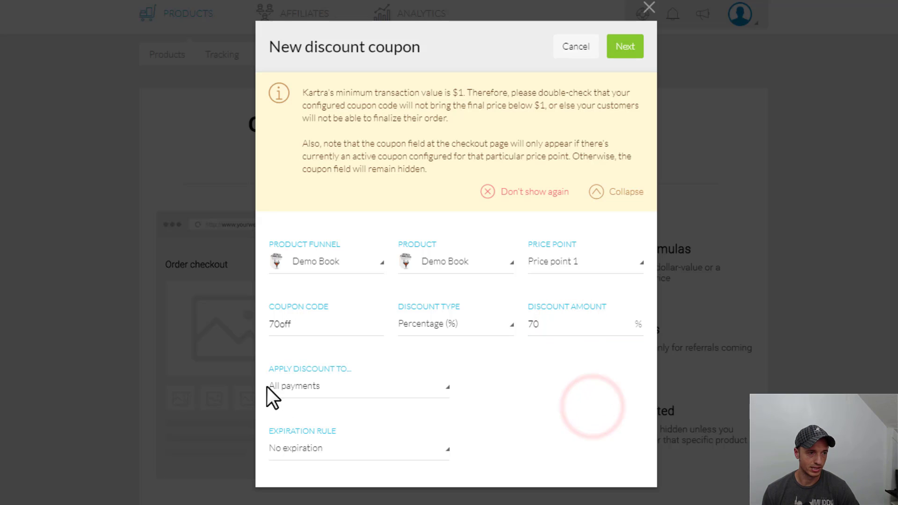
Make the 70off coupon available to everyone and create it.
left_click(619, 45)
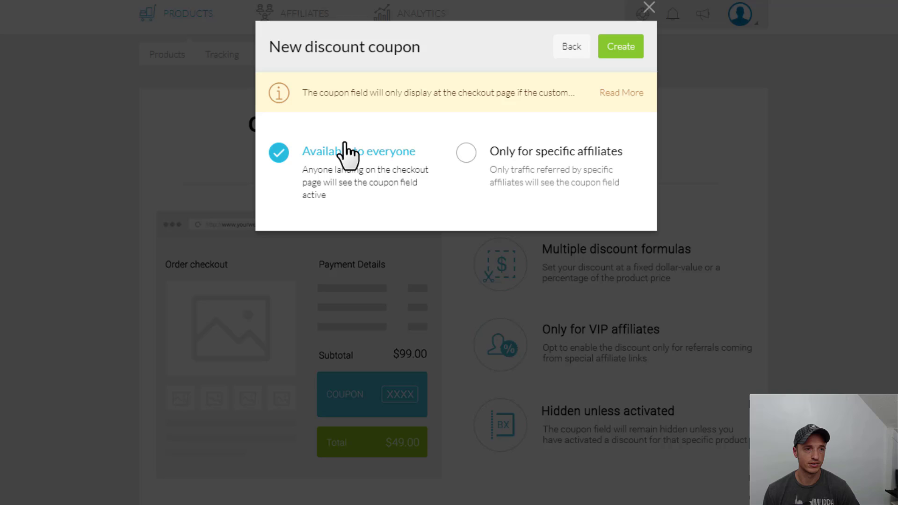
left_click(471, 156)
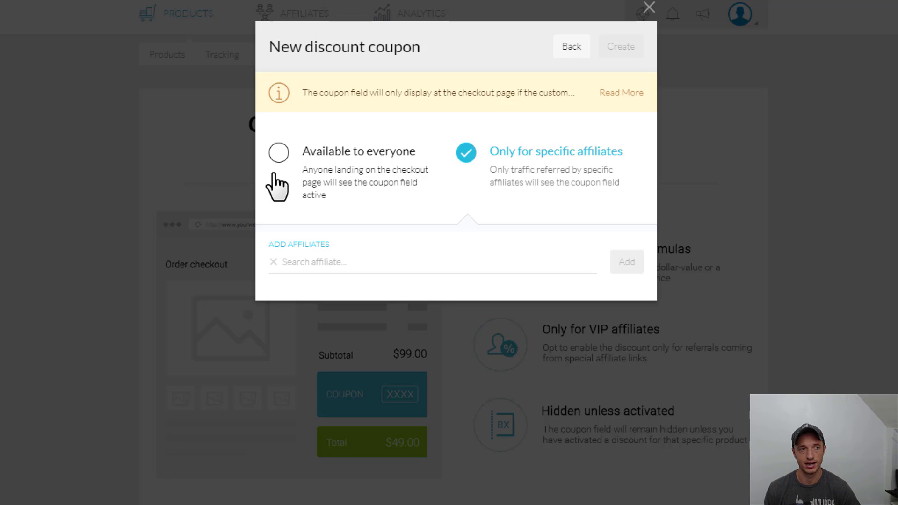
left_click(278, 152)
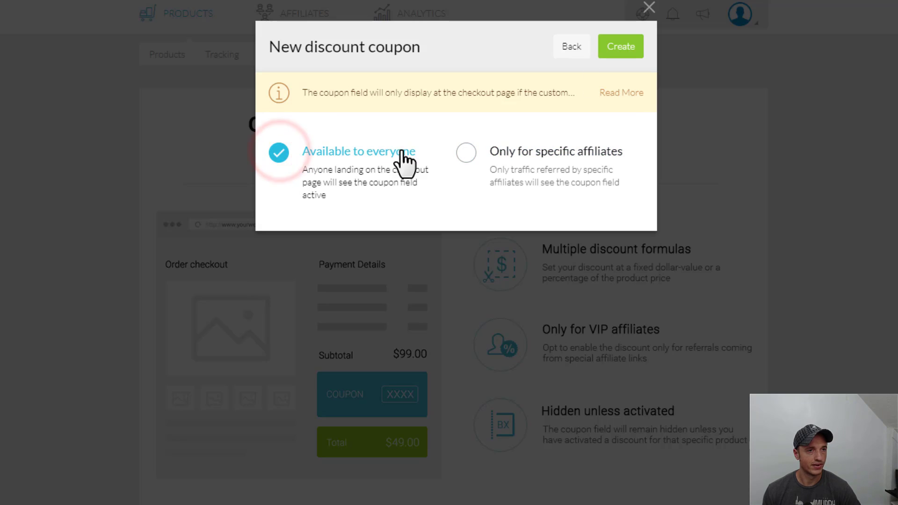
left_click(620, 47)
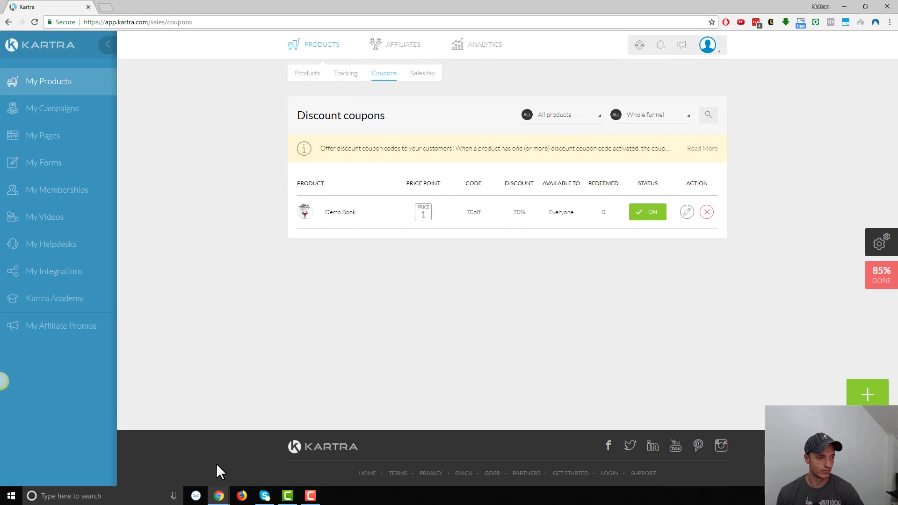
Reload the Demo Book checkout and apply code 70off, dropping USD 12.95 to USD 3.89.
mouse_move(219, 495)
left_click(252, 463)
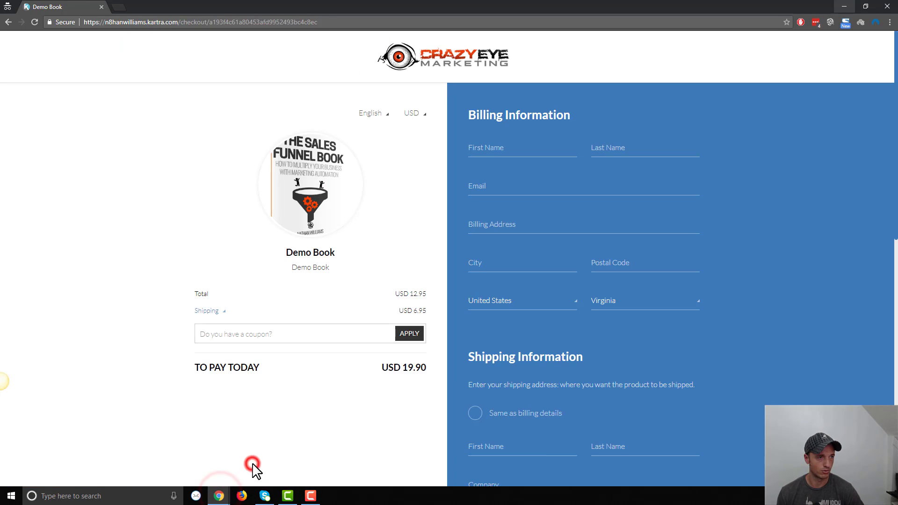
left_click(34, 22)
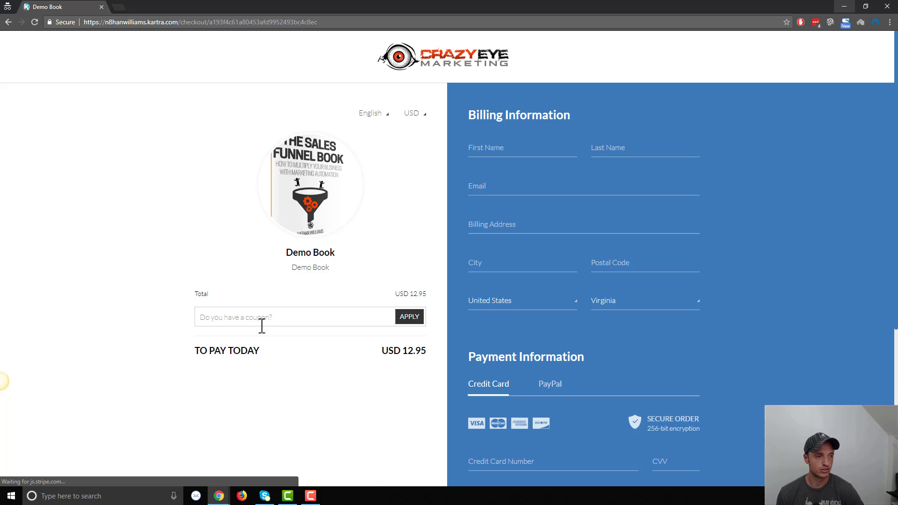
left_click(326, 321)
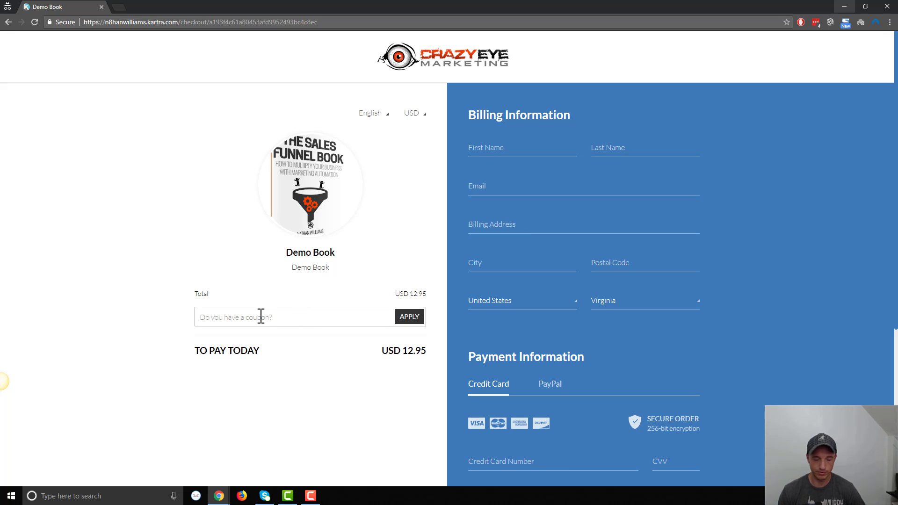
type("70")
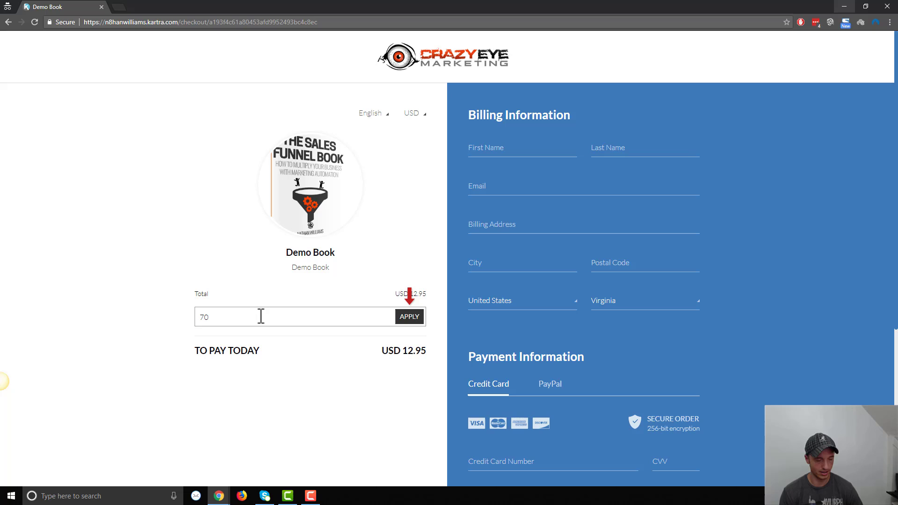
type("off")
left_click(413, 318)
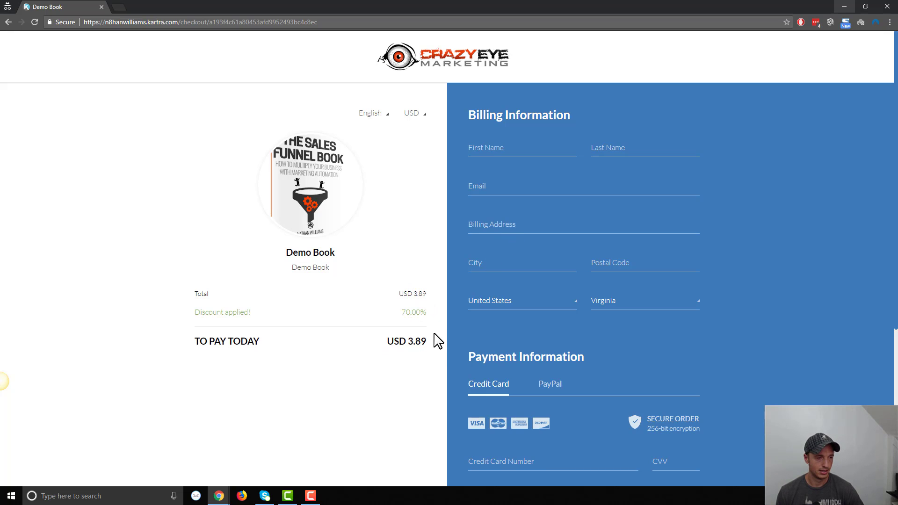
left_click_drag(387, 342, 426, 342)
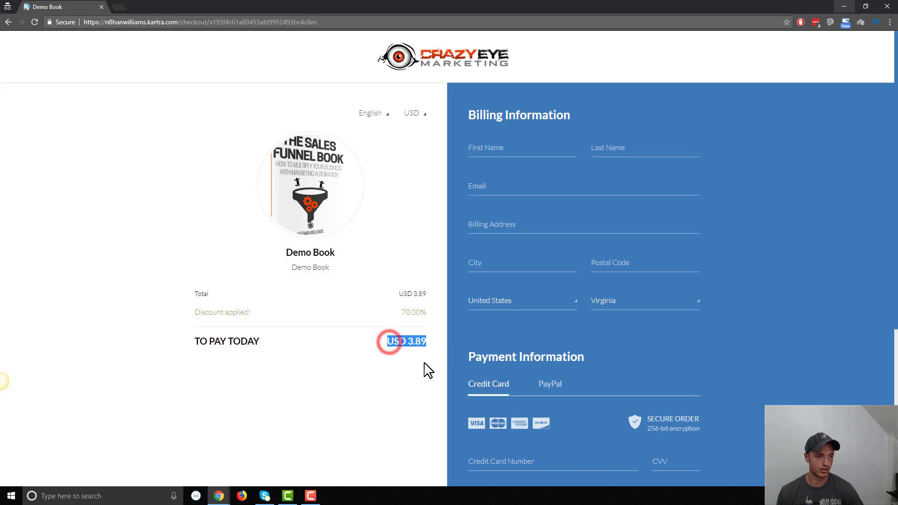
left_click(422, 354)
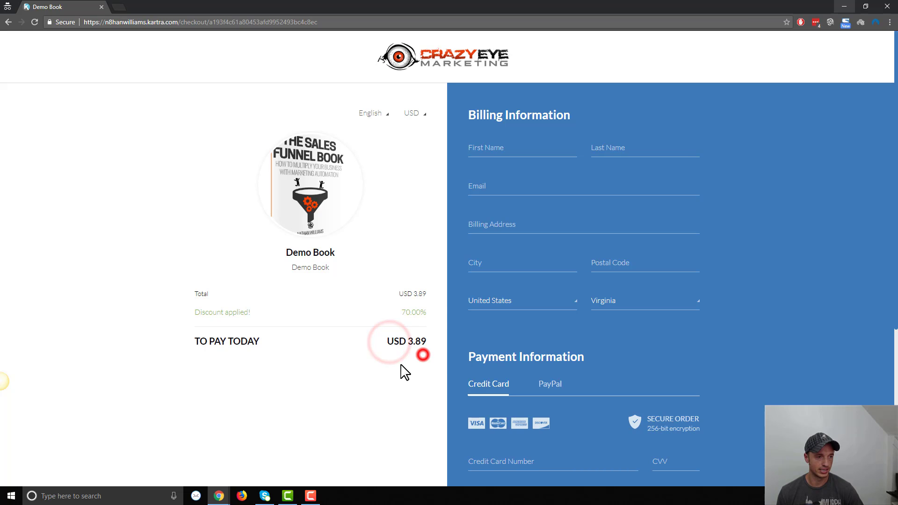
left_click(411, 341)
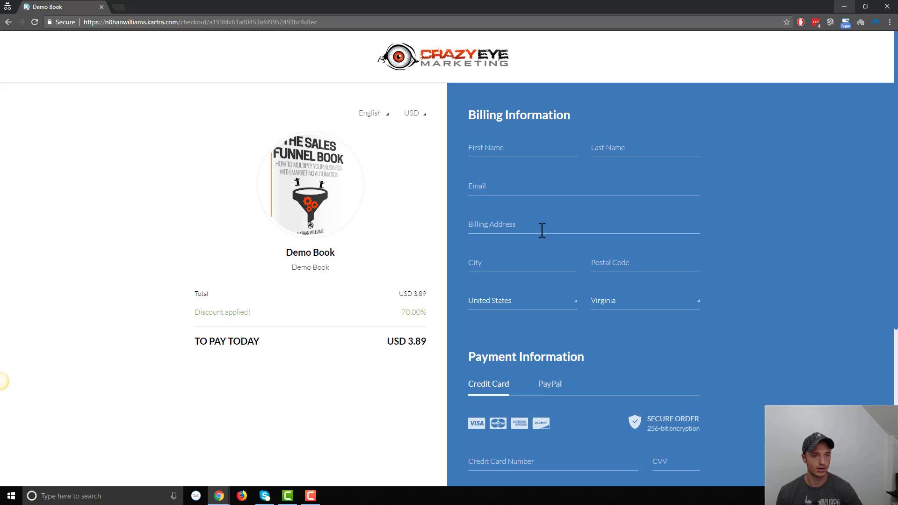
scroll(542, 229, "down", 5)
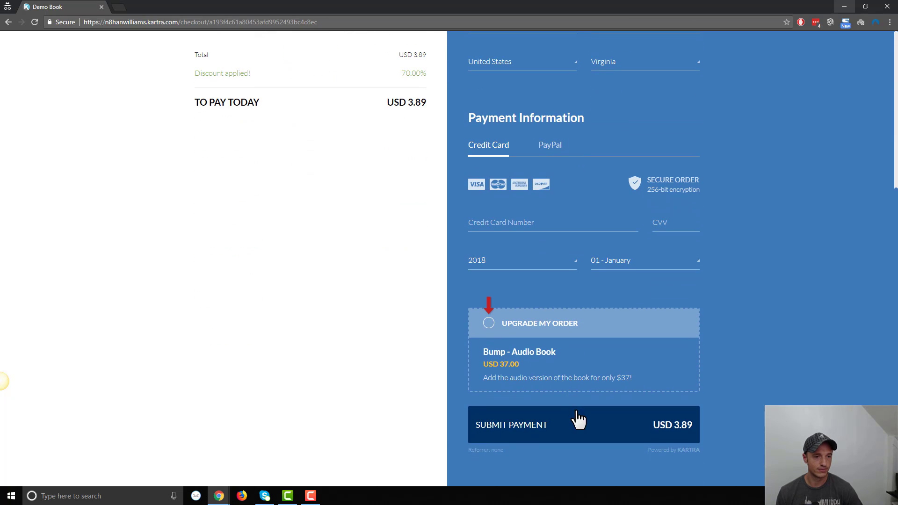
left_click(593, 437)
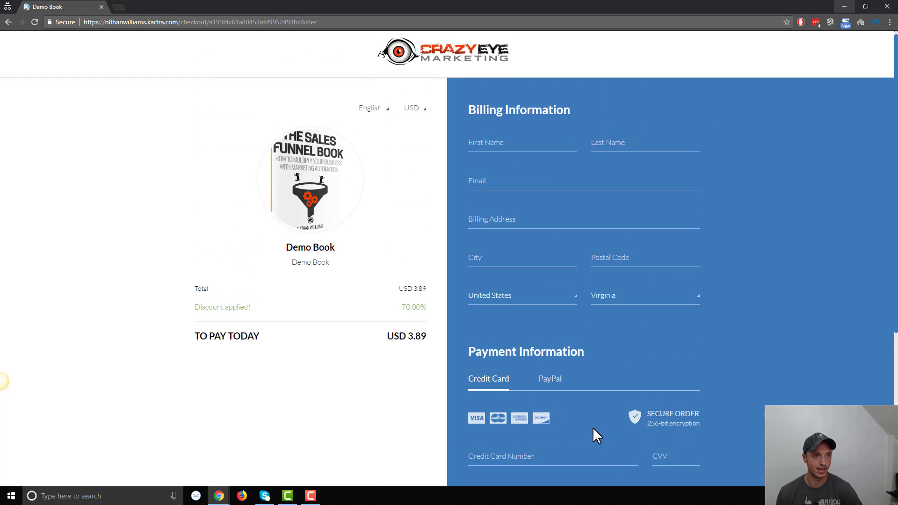